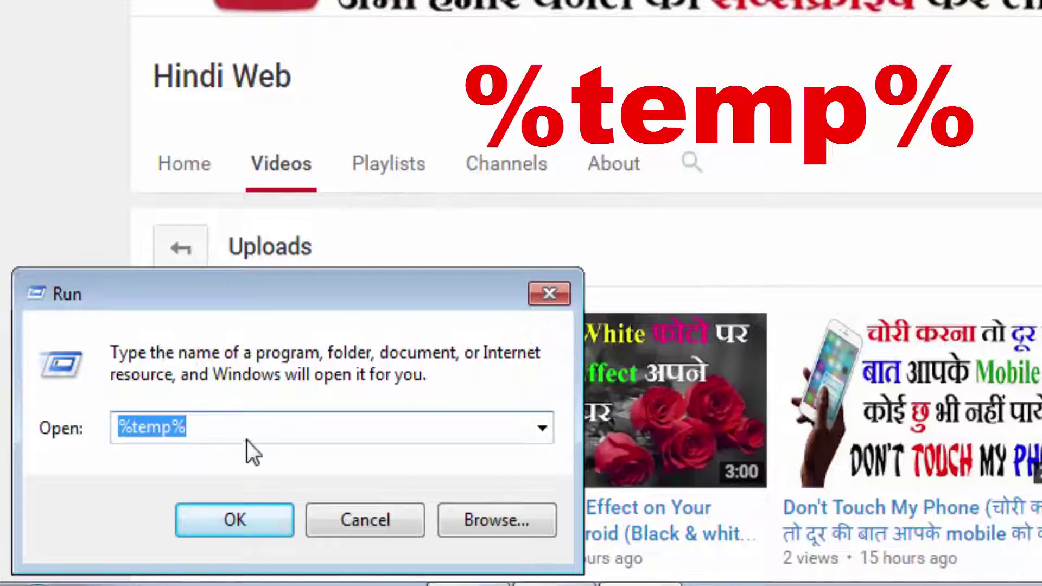
- Open the %temp% folder through the Run dialog and move all of its items to the Recycle Bin
{"action": "left_click", "coordinate": [248, 434]}
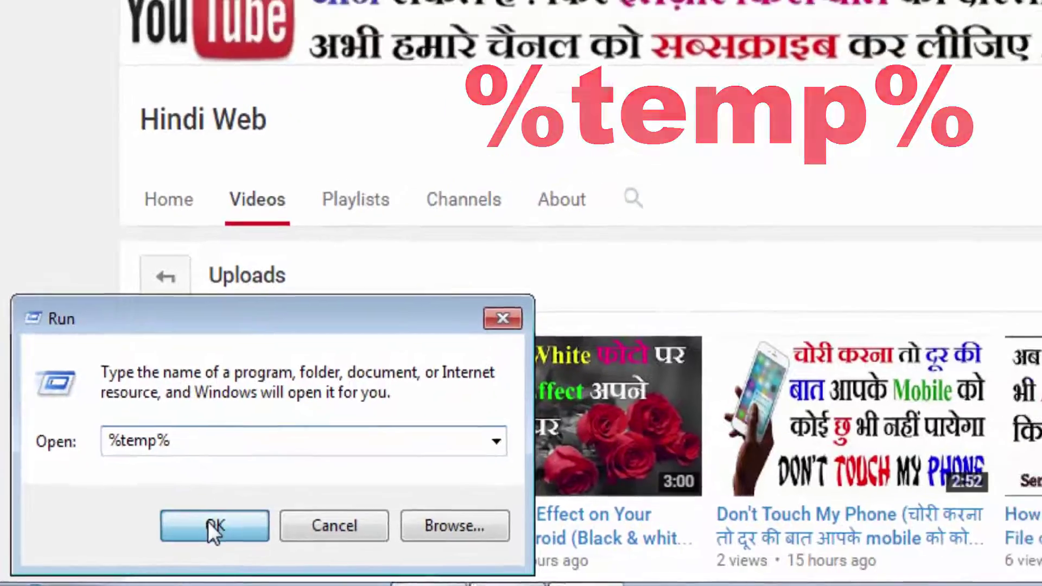
{"action": "left_click", "coordinate": [227, 516]}
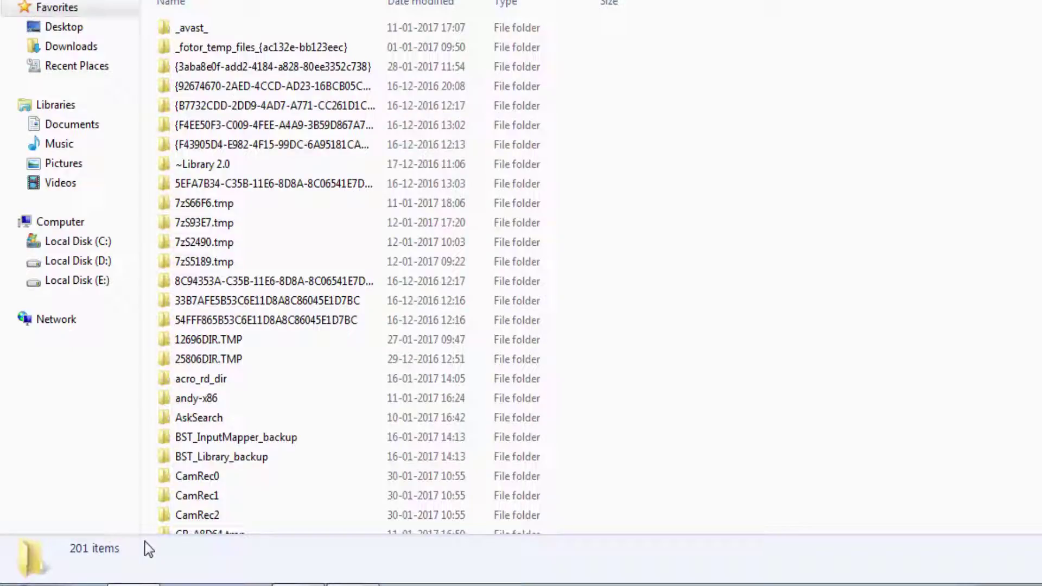
{"action": "key", "text": "ctrl+a"}
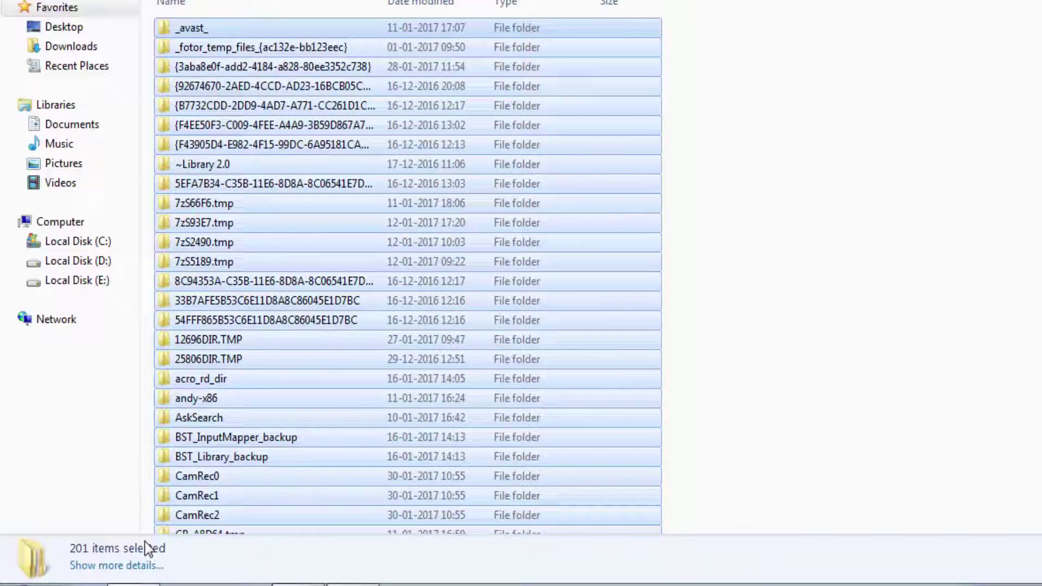
{"action": "key", "text": "Delete"}
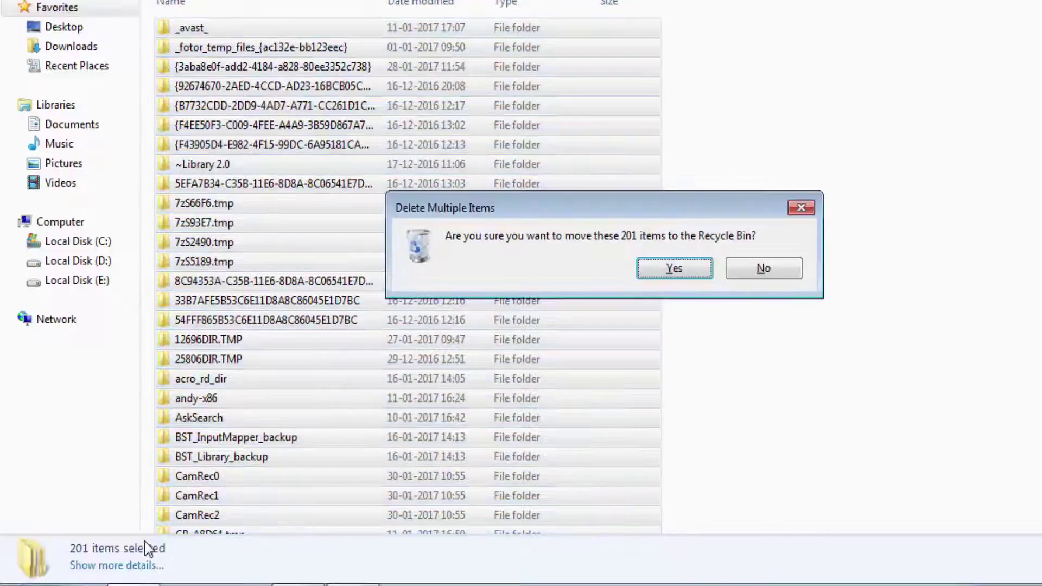
{"action": "key", "text": "Return"}
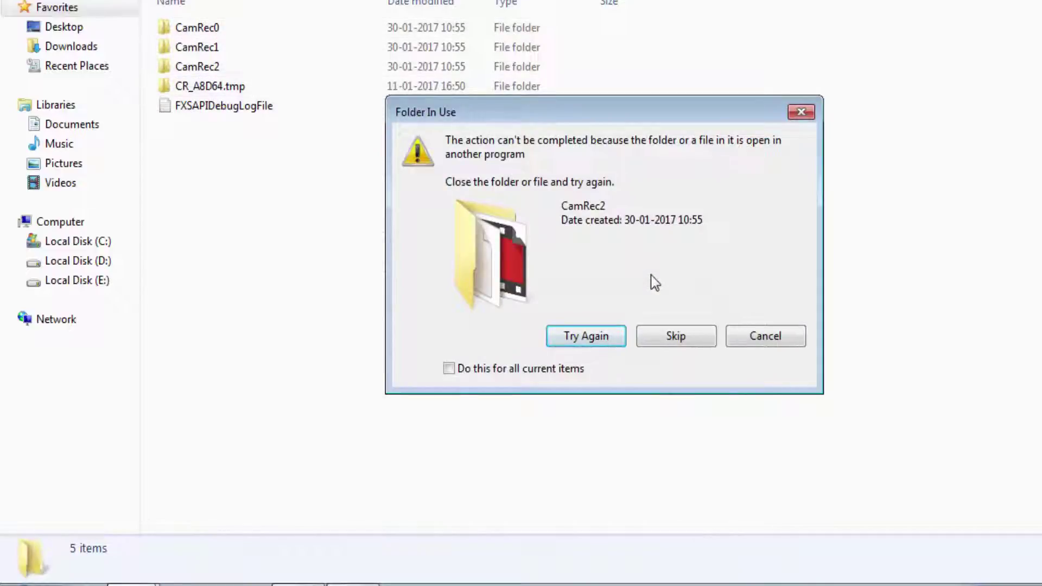
- Skip the temporary items that are in use or need administrator permission, applying the choice to all current items
{"action": "left_click", "coordinate": [647, 335]}
{"action": "left_click", "coordinate": [649, 335]}
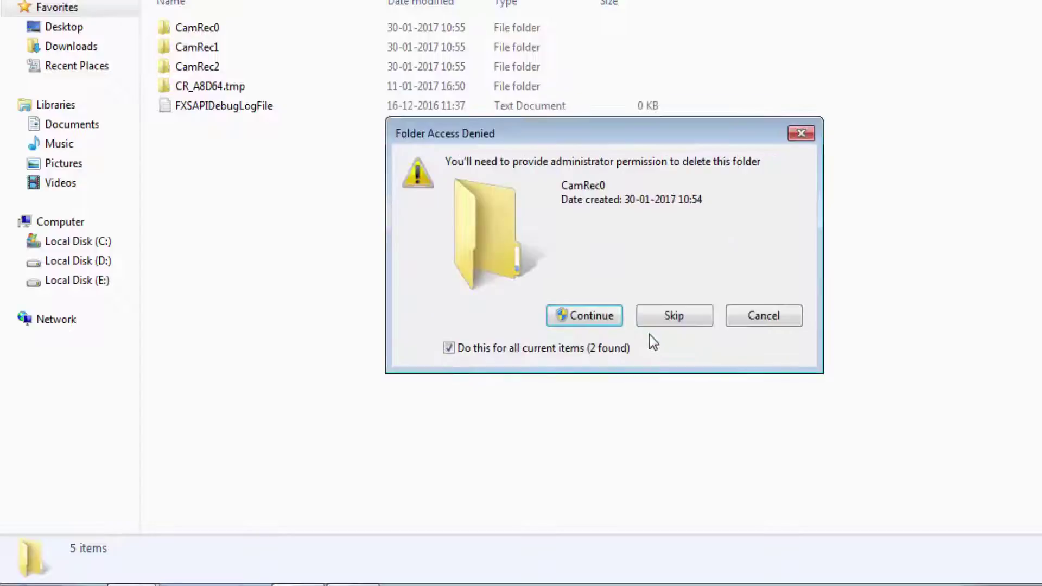
{"action": "left_click", "coordinate": [666, 321]}
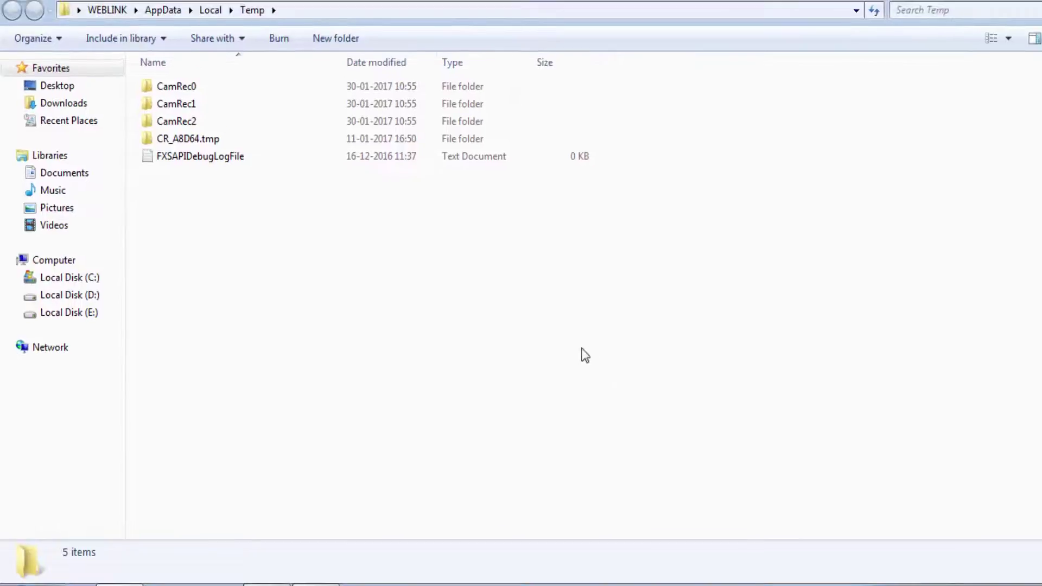
- Open the list of installed programs from Control Panel and bring up the uninstall options for one program
{"action": "key", "text": "super"}
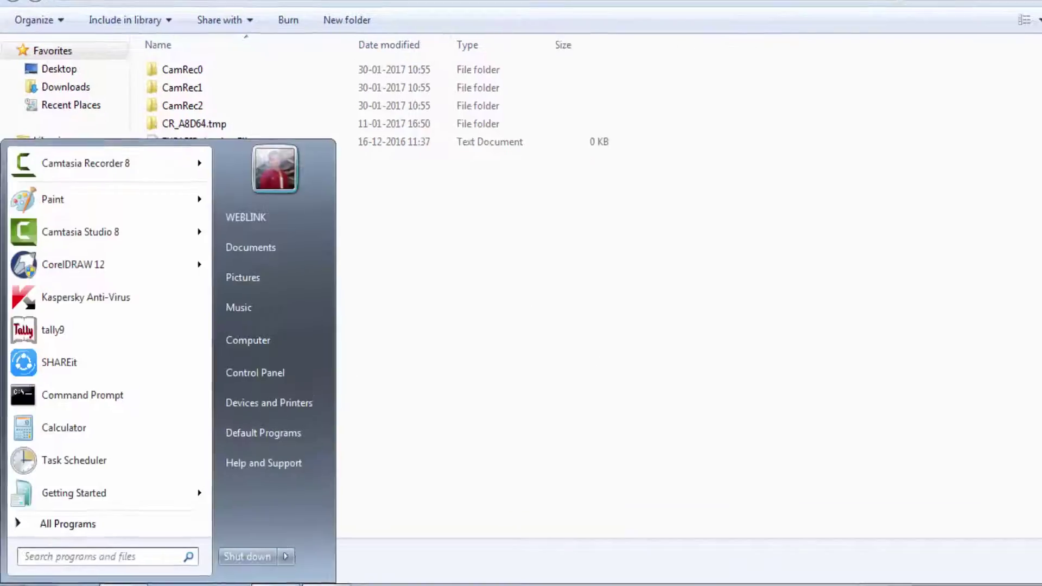
{"action": "left_click", "coordinate": [280, 405]}
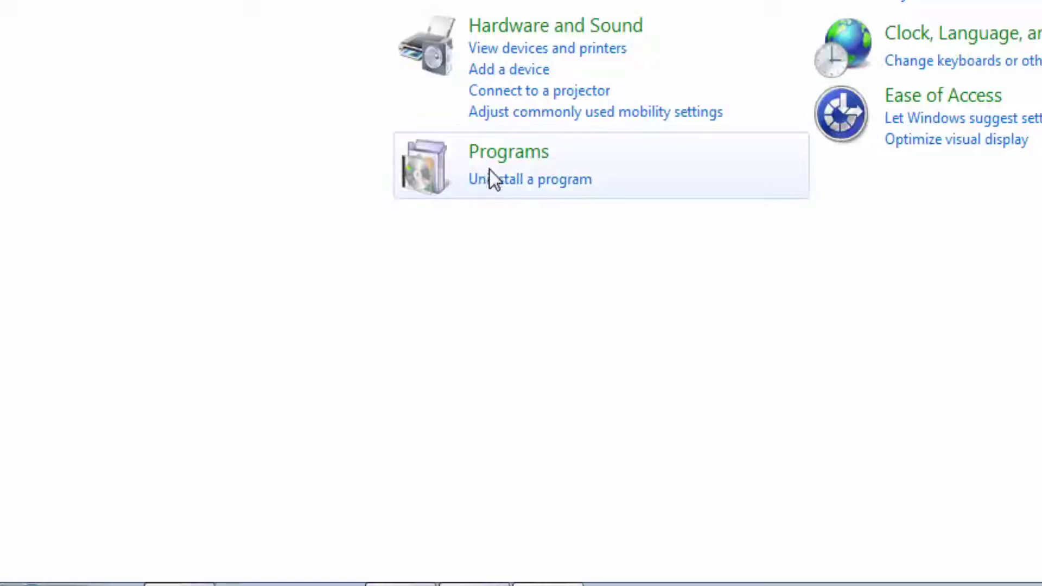
{"action": "left_click", "coordinate": [502, 187]}
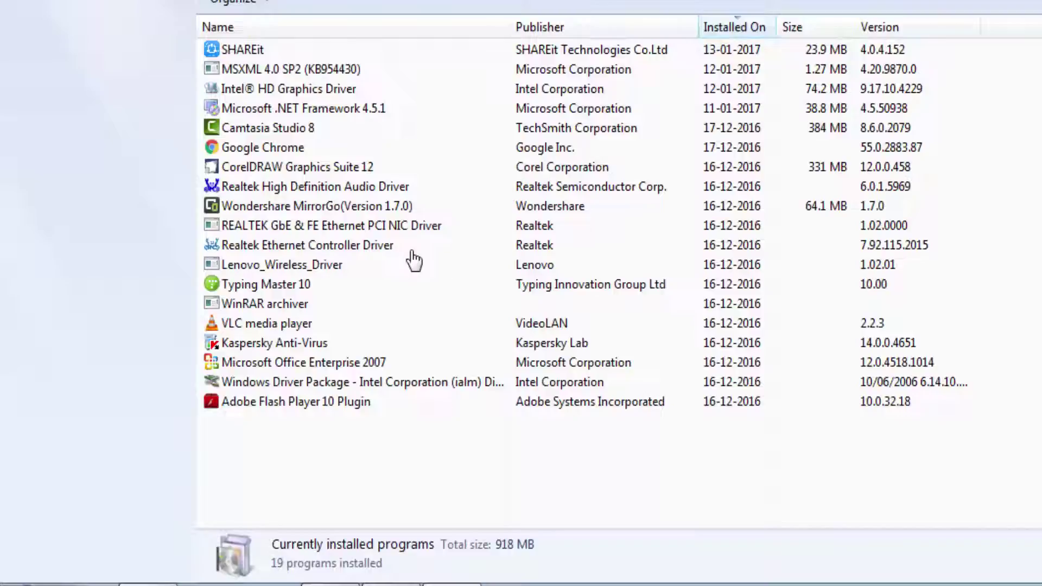
{"action": "left_click", "coordinate": [301, 228]}
{"action": "right_click", "coordinate": [301, 229]}
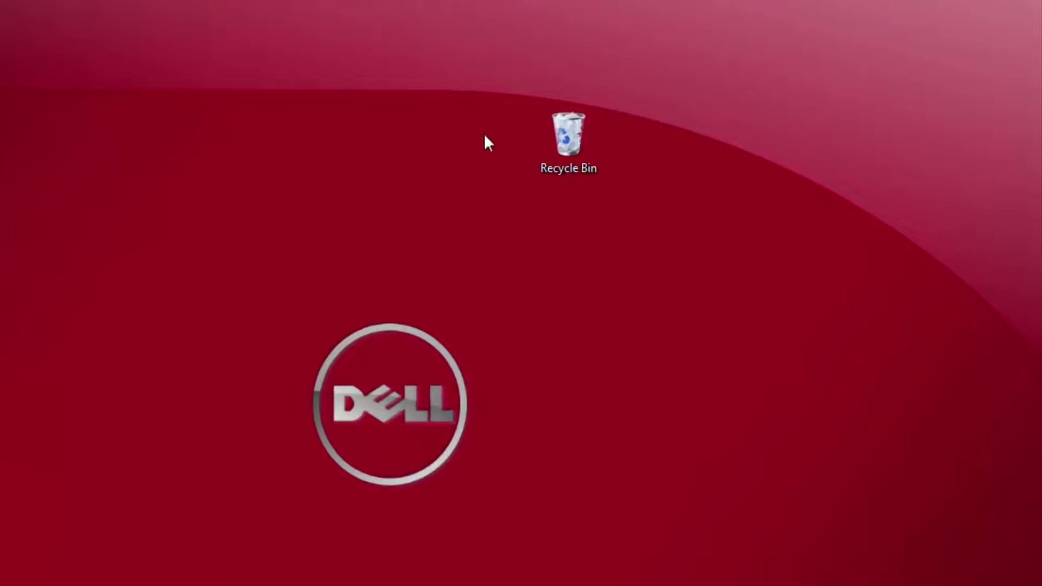
- Open the Recycle Bin on the desktop and permanently delete all items in it
{"action": "double_click", "coordinate": [549, 138]}
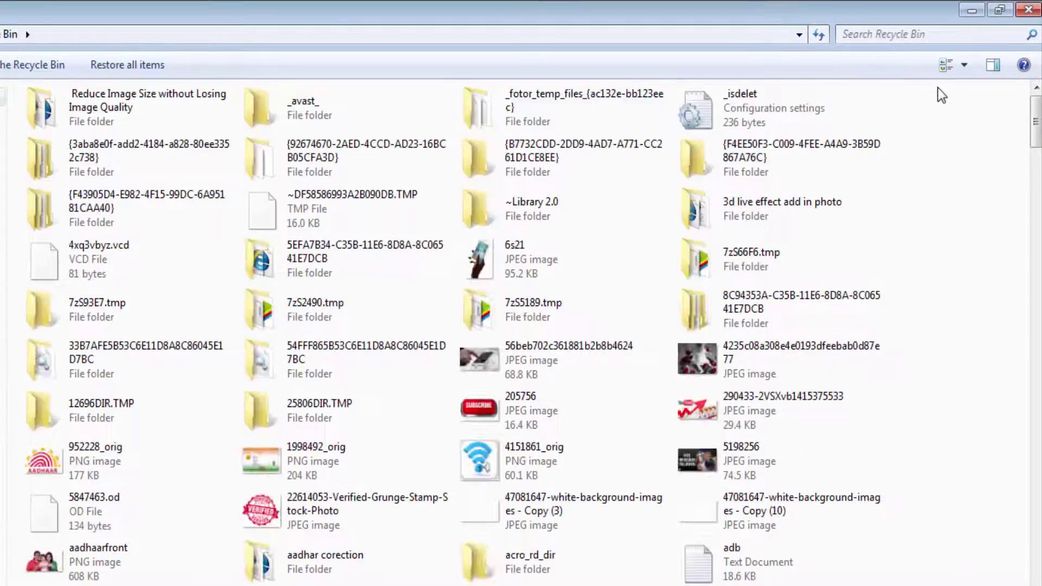
{"action": "left_click_drag", "start_coordinate": [941, 158], "coordinate": [51, 585]}
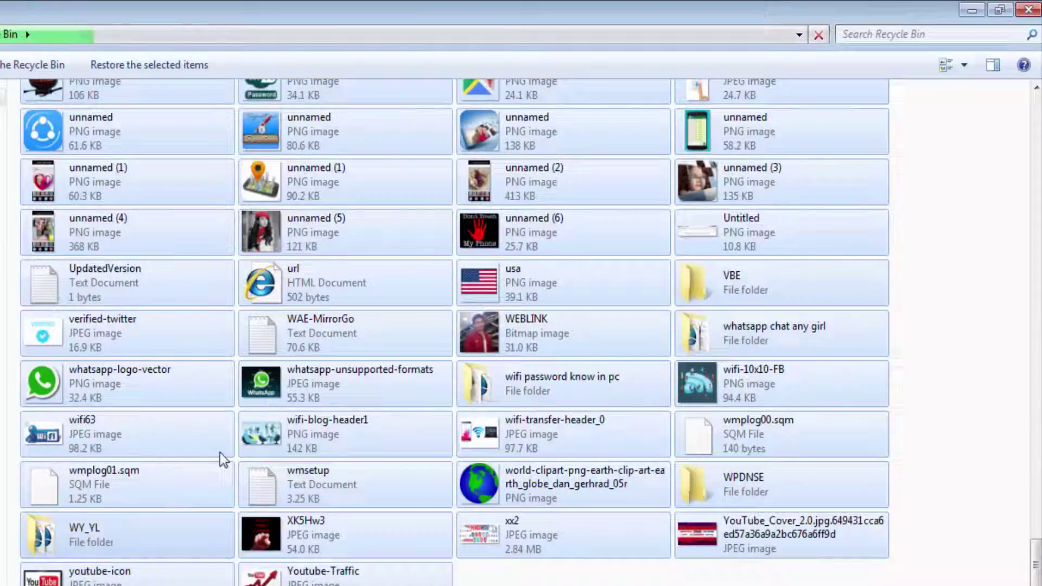
{"action": "right_click", "coordinate": [357, 319]}
{"action": "left_click", "coordinate": [392, 379]}
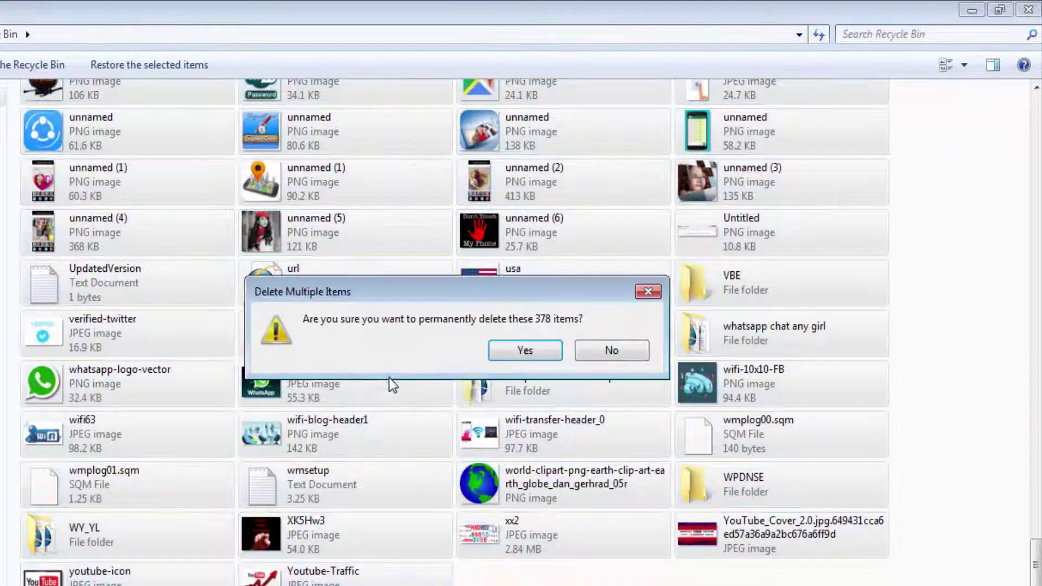
{"action": "left_click", "coordinate": [515, 354]}
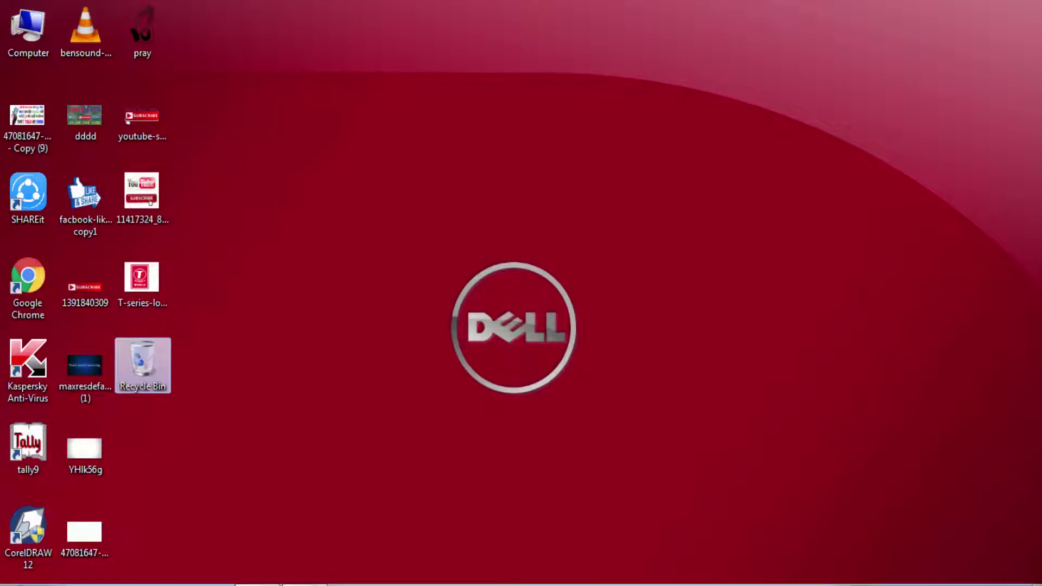
- Start Task Manager, maximize its window and end the second chrome.exe process in the process list
{"action": "right_click", "coordinate": [518, 580]}
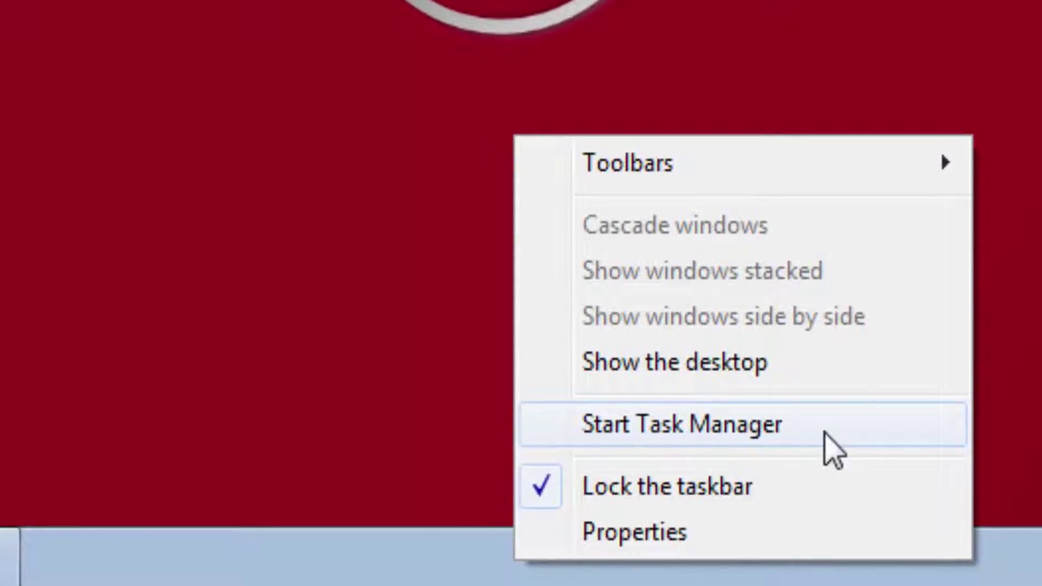
{"action": "left_click", "coordinate": [675, 442]}
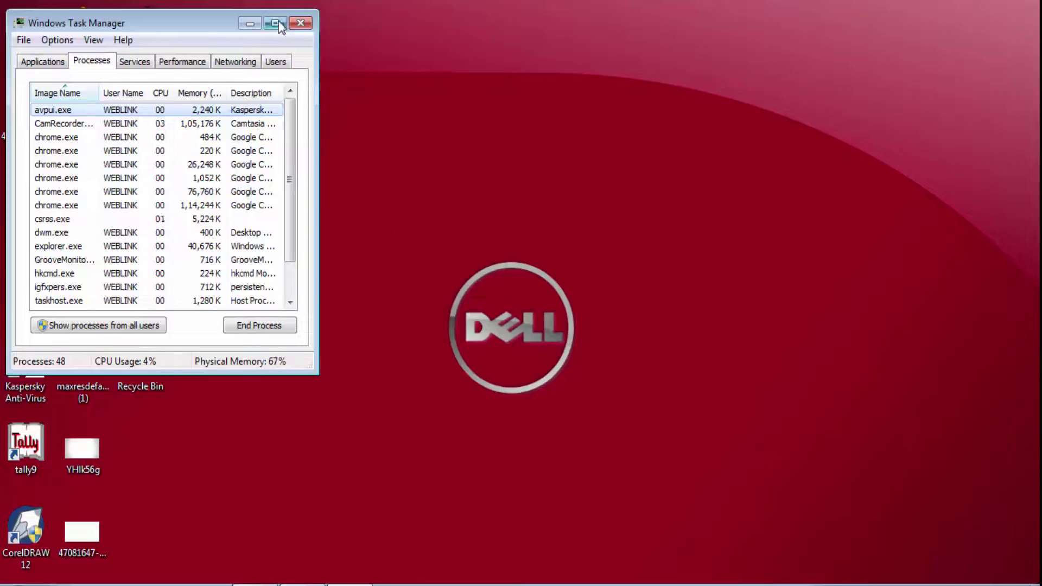
{"action": "left_click", "coordinate": [275, 23]}
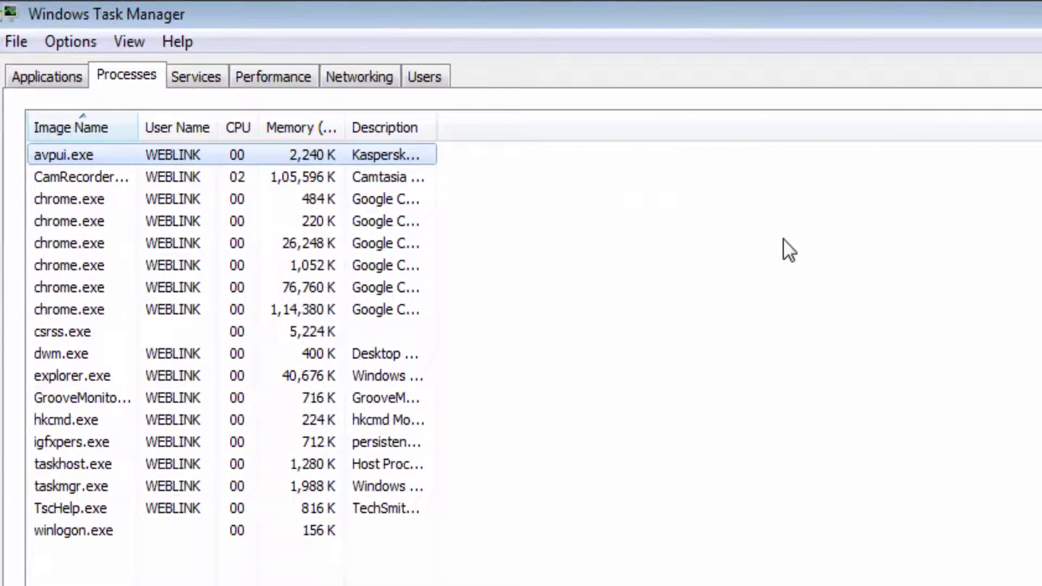
{"action": "left_click", "coordinate": [170, 223]}
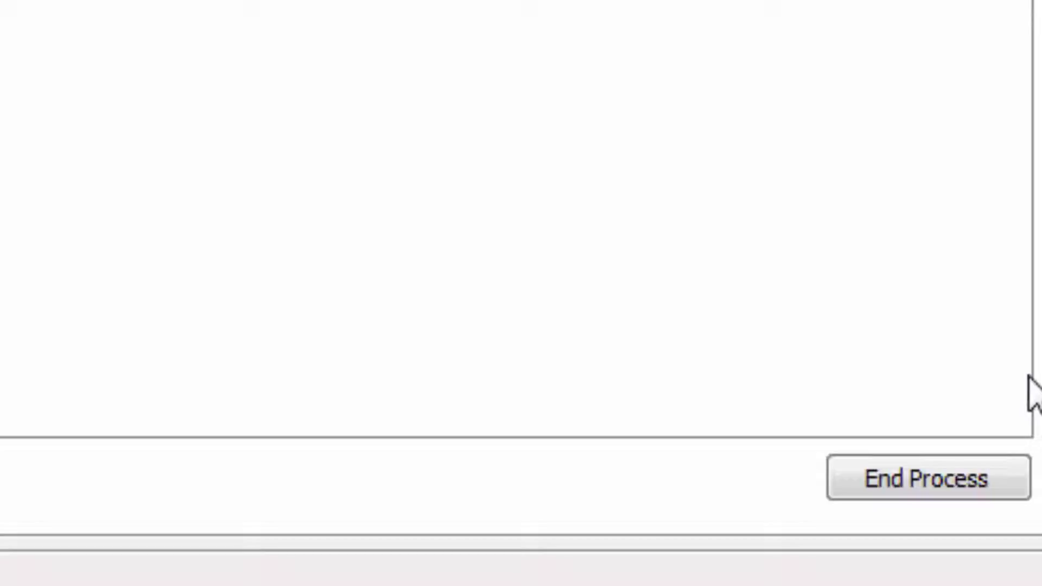
{"action": "left_click", "coordinate": [921, 491]}
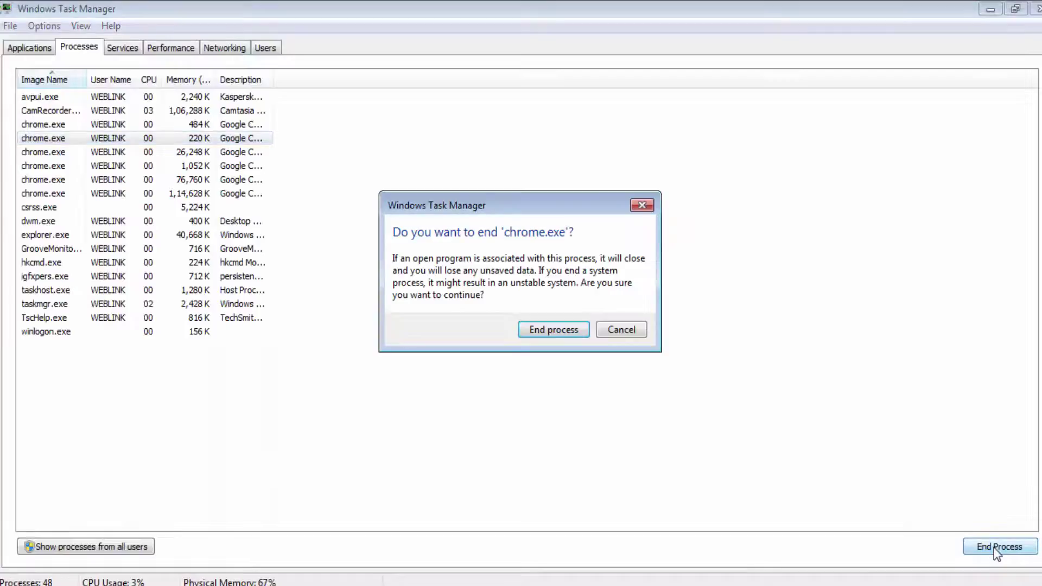
{"action": "left_click", "coordinate": [550, 329]}
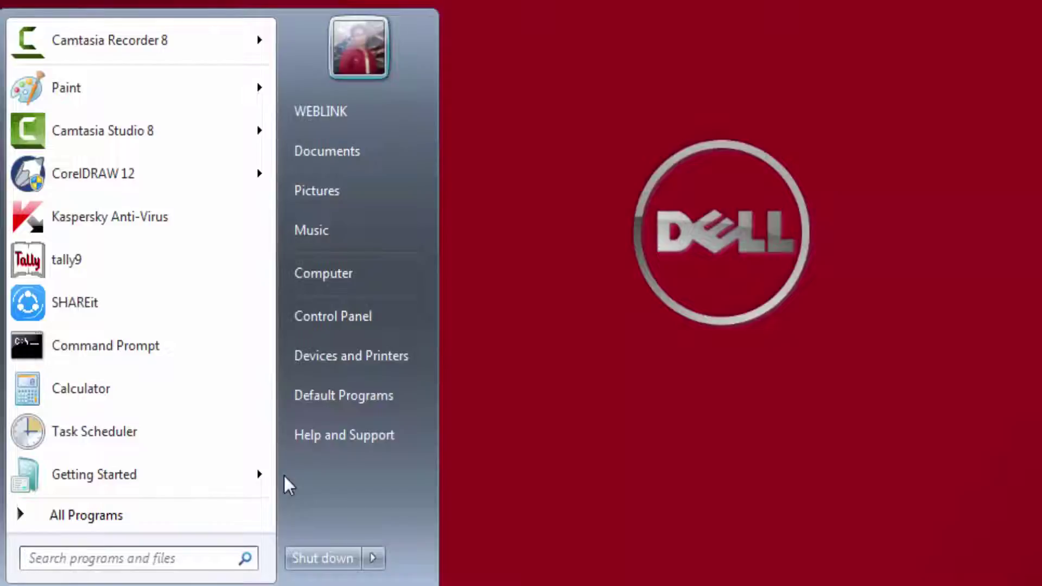
- Open the Computer window, view the computer's properties and open the advanced system settings
{"action": "left_click", "coordinate": [333, 280]}
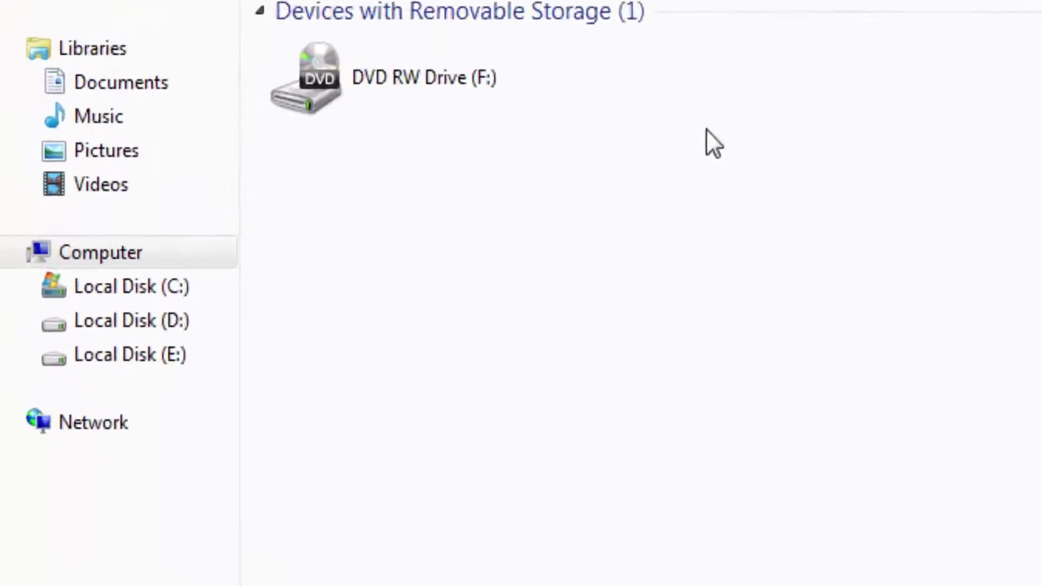
{"action": "left_click", "coordinate": [66, 255]}
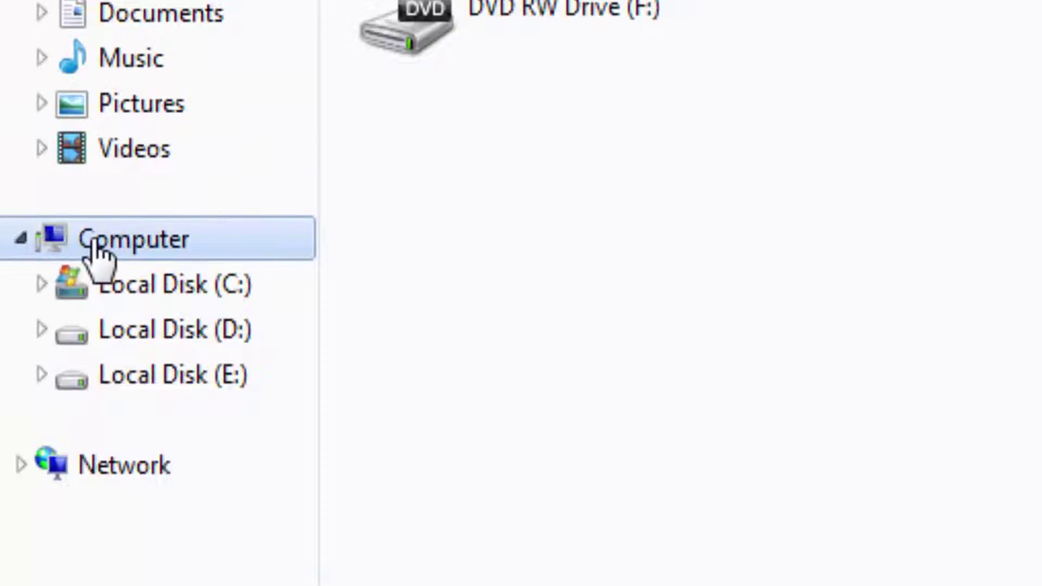
{"action": "right_click", "coordinate": [158, 260]}
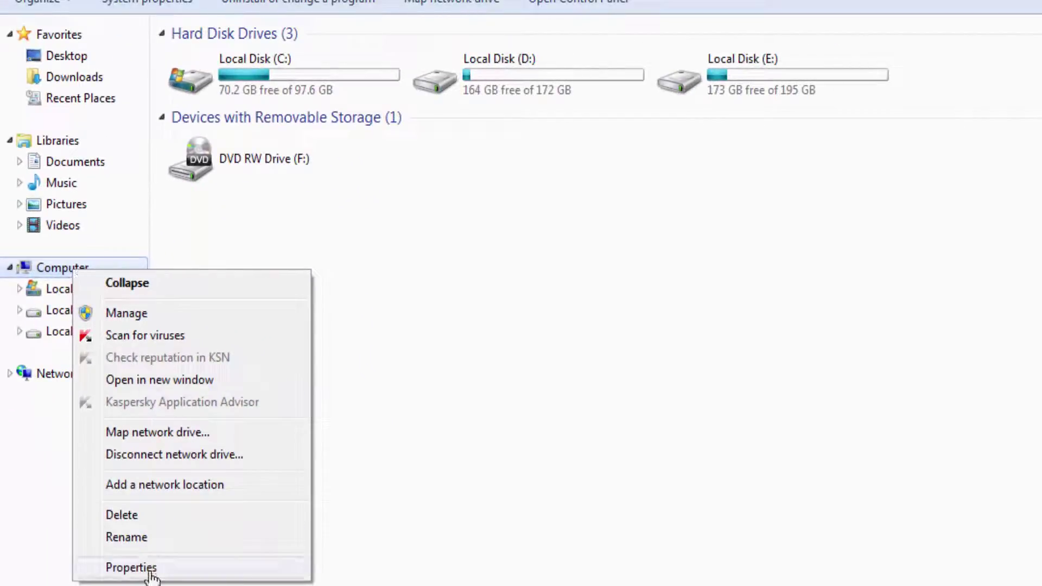
{"action": "left_click", "coordinate": [131, 568]}
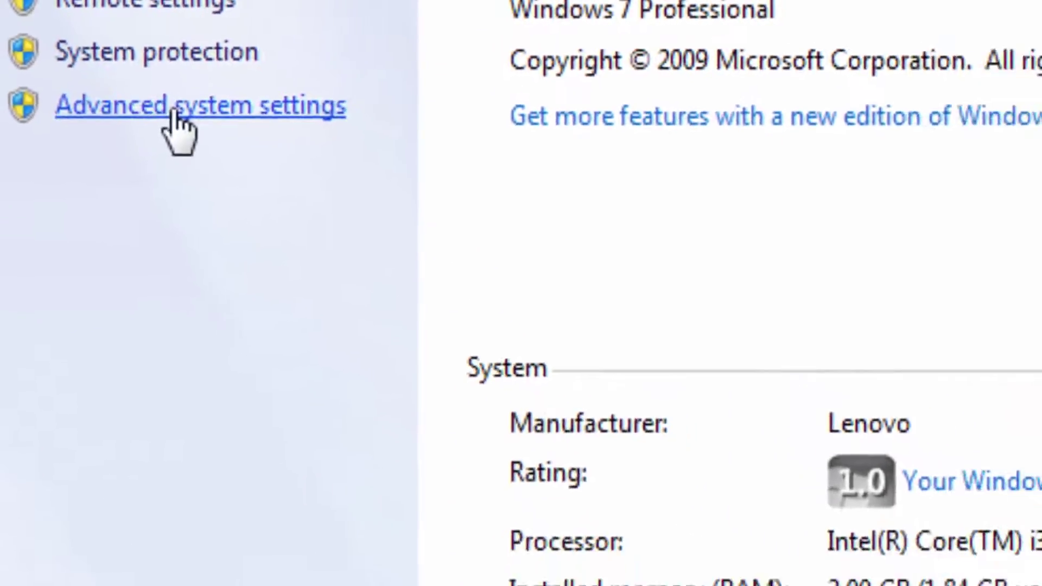
{"action": "left_click", "coordinate": [173, 109]}
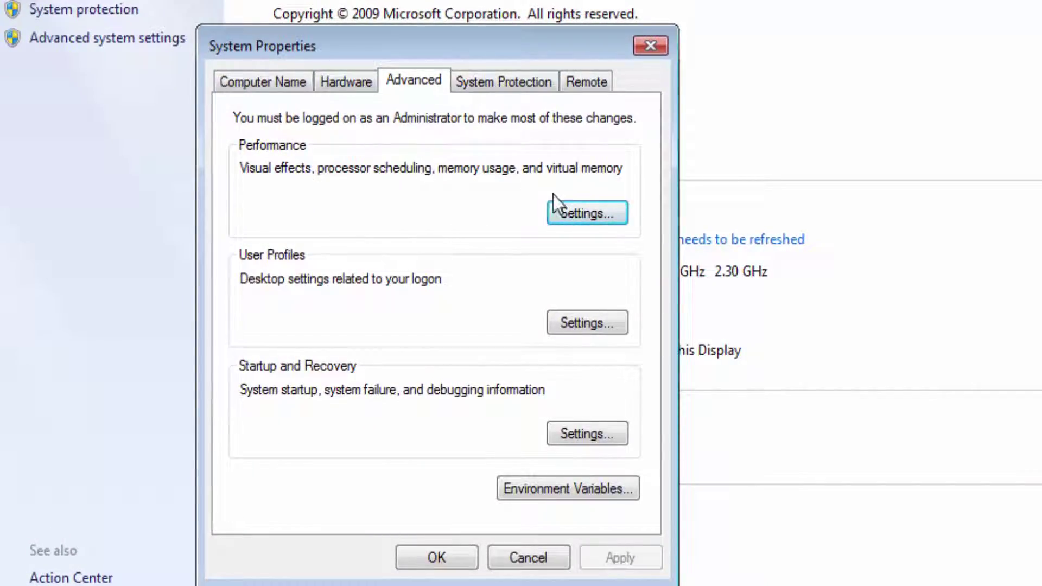
- Set the visual effects in the Performance settings to Adjust for best performance and apply the change
{"action": "left_click", "coordinate": [575, 216]}
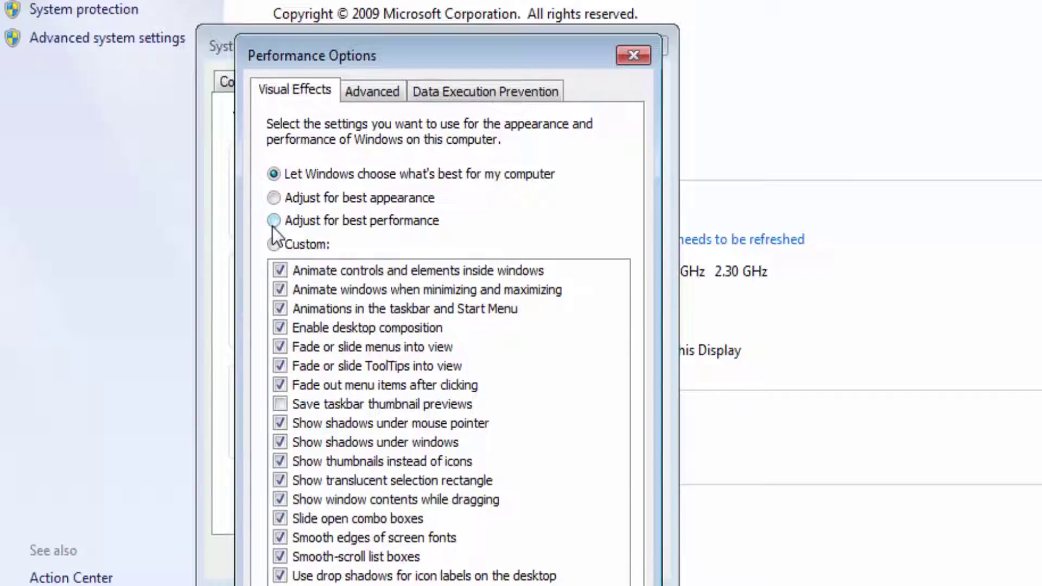
{"action": "left_click", "coordinate": [273, 220]}
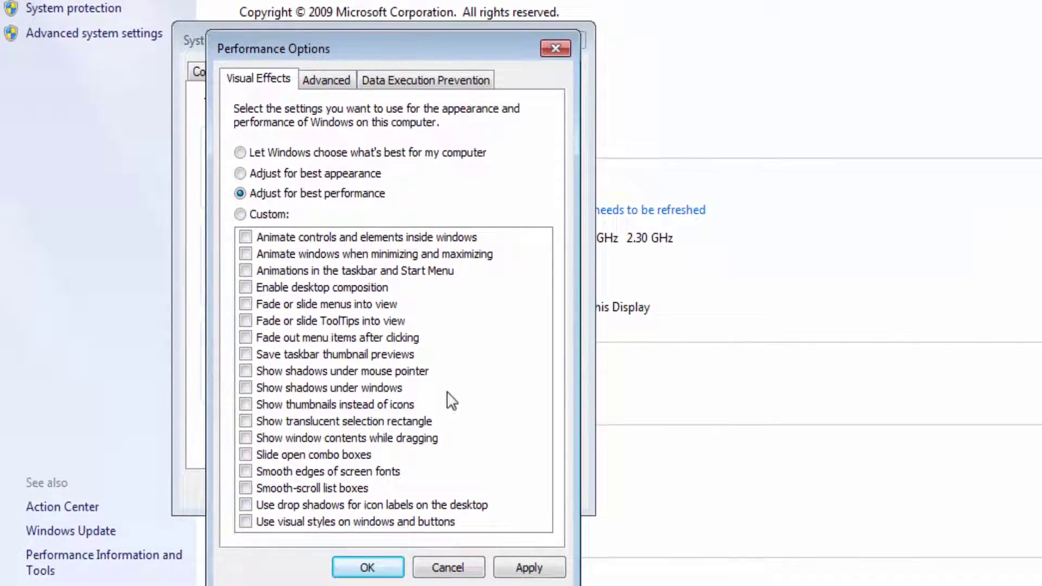
{"action": "left_click", "coordinate": [525, 569]}
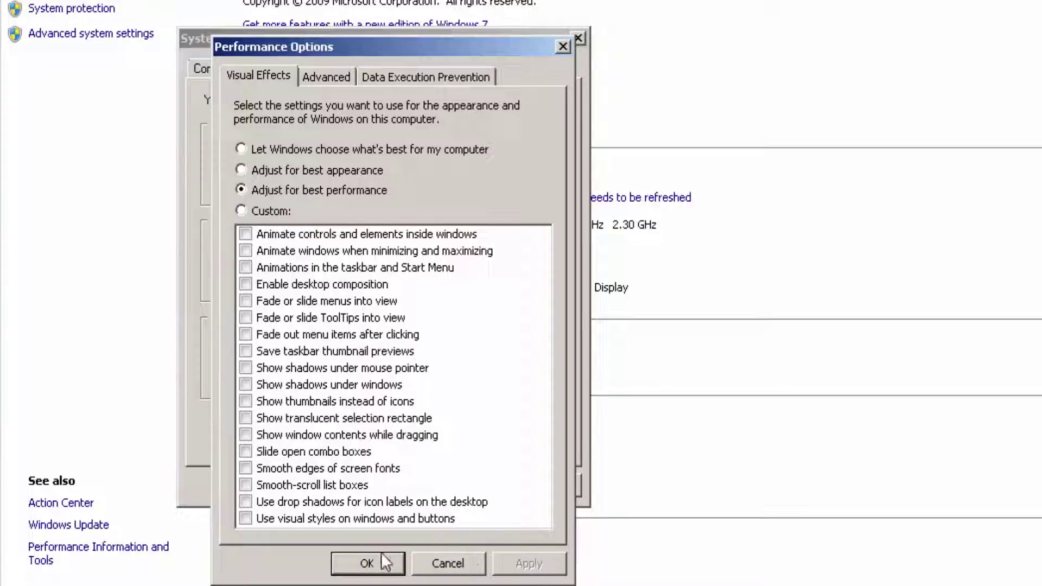
{"action": "left_click", "coordinate": [367, 565]}
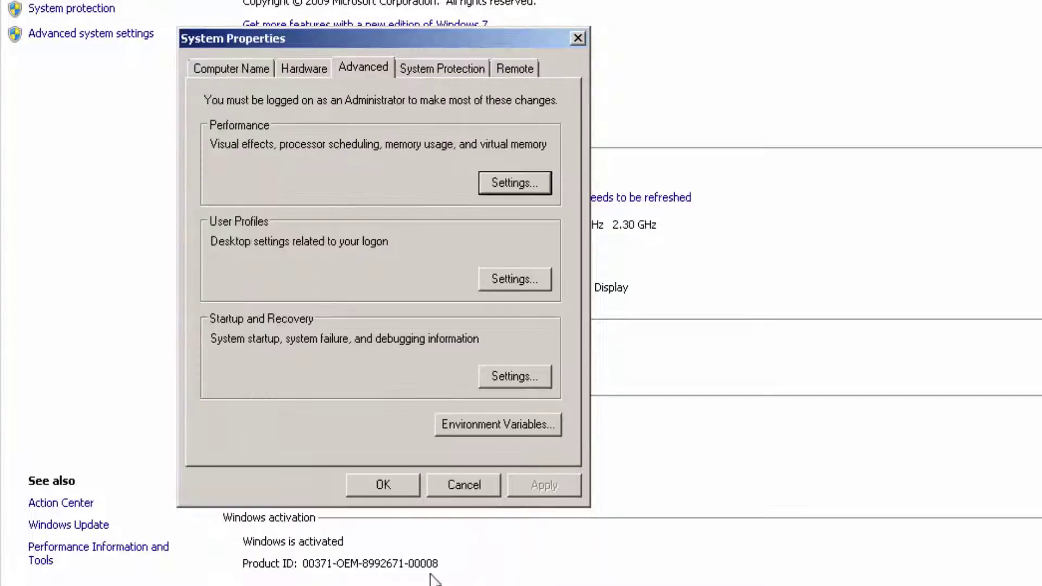